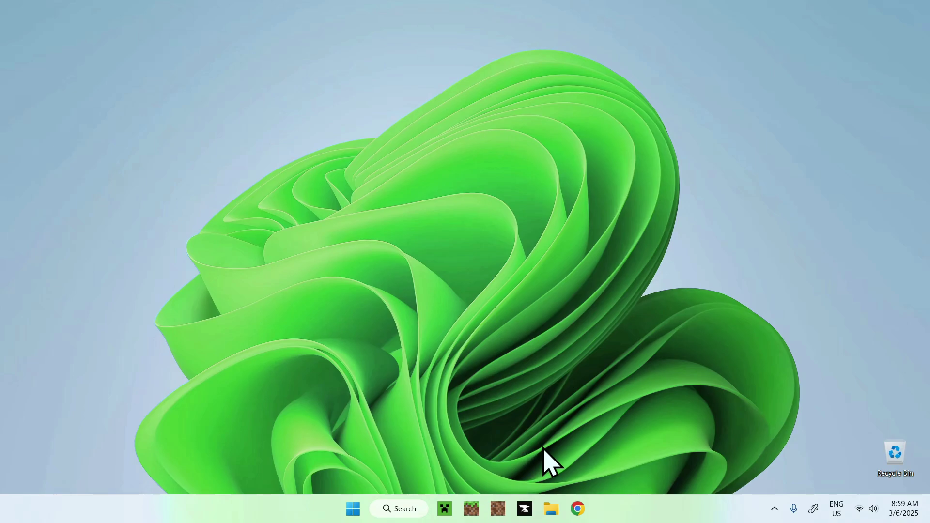
- Search Google for CurseForge in Chrome, view the CurseForge app's download page, and close the browser
click(578, 509)
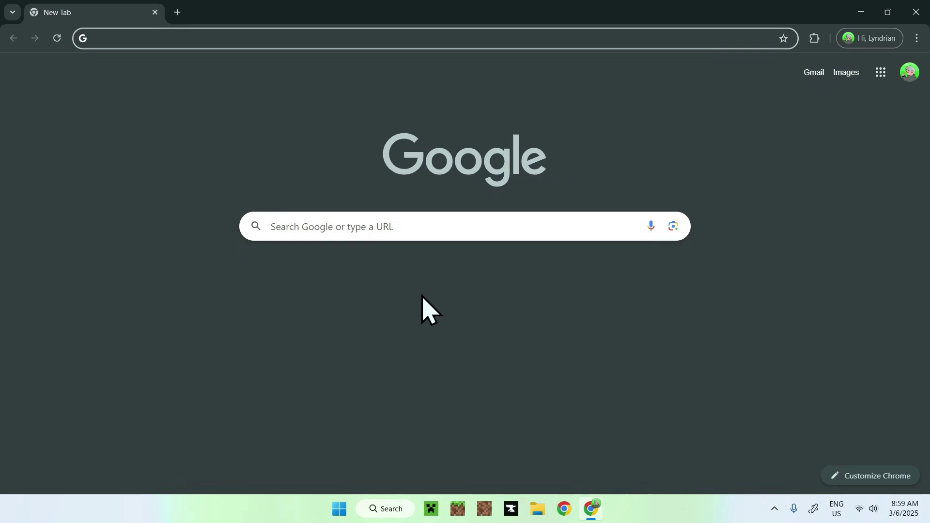
click(404, 226)
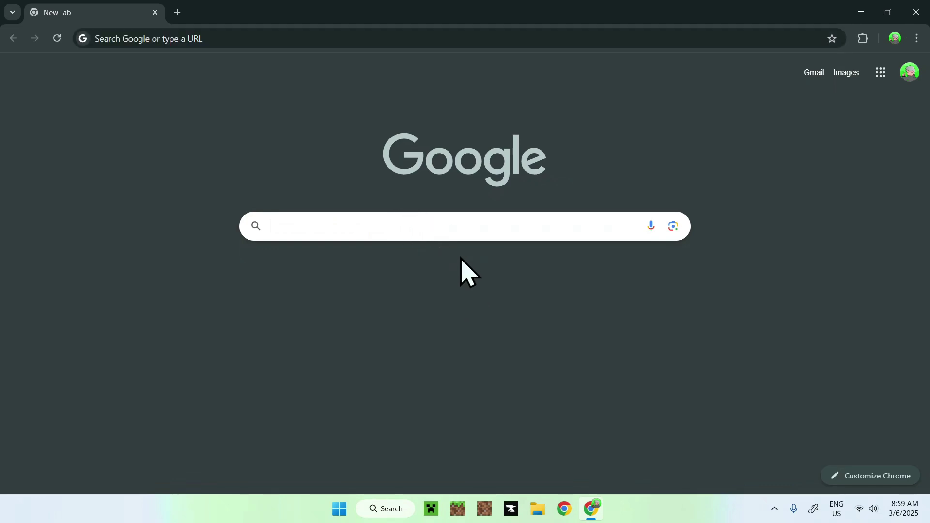
text(CurseForge)
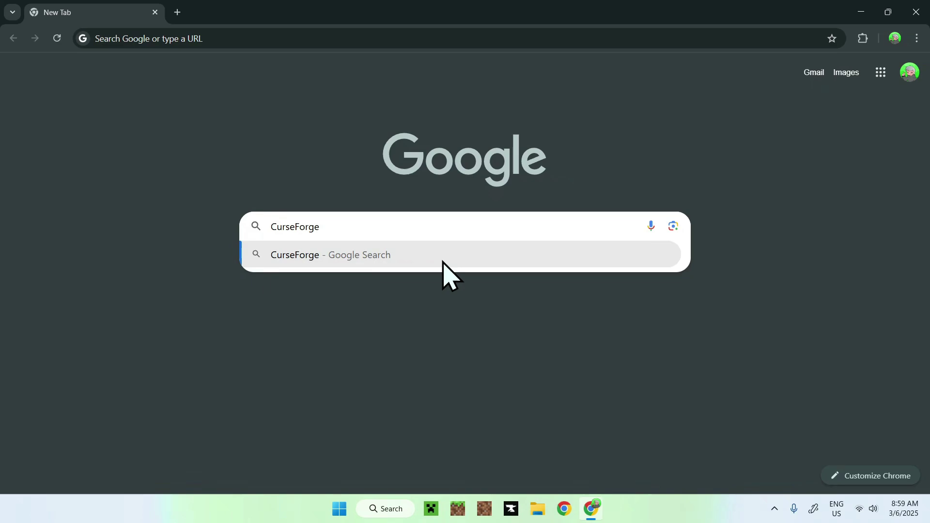
click(443, 261)
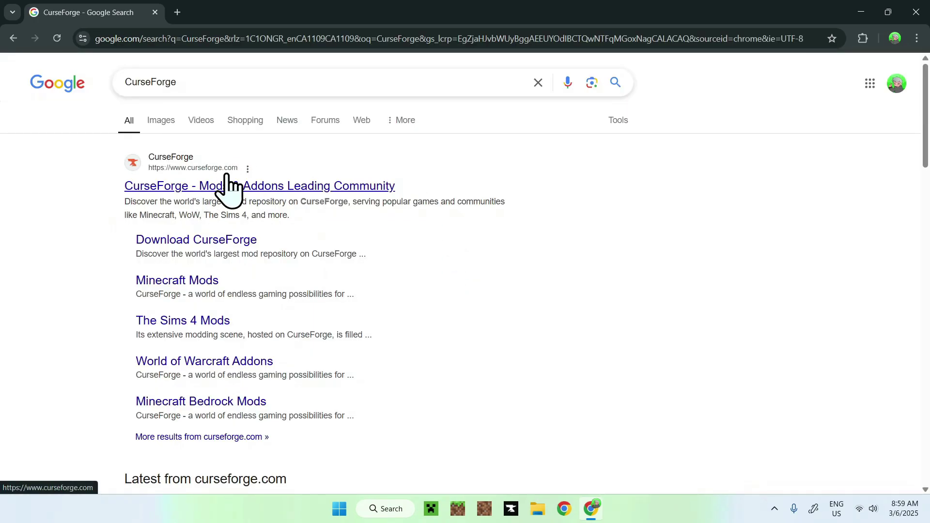
click(197, 188)
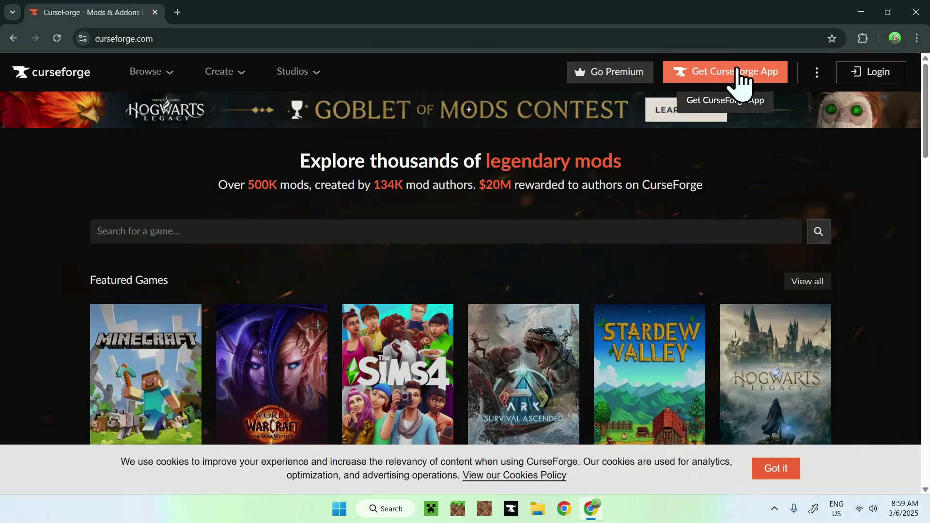
click(730, 89)
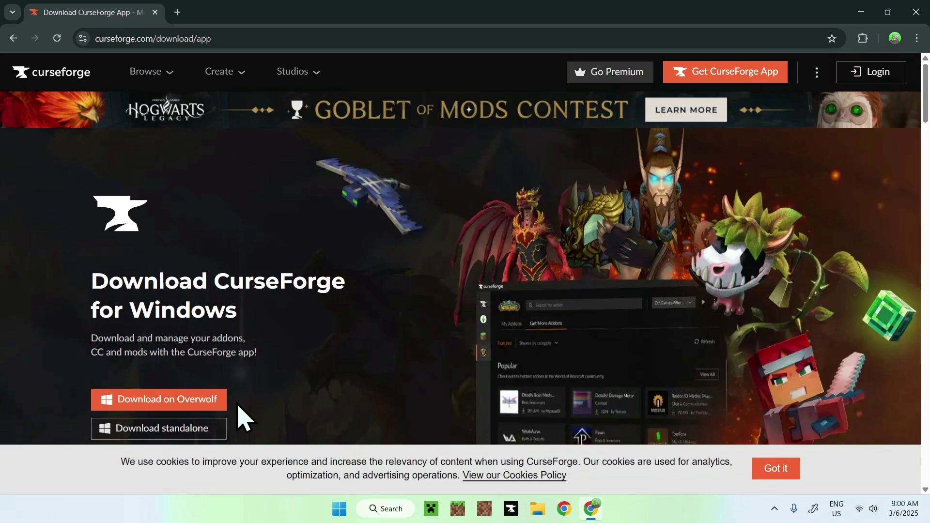
click(917, 14)
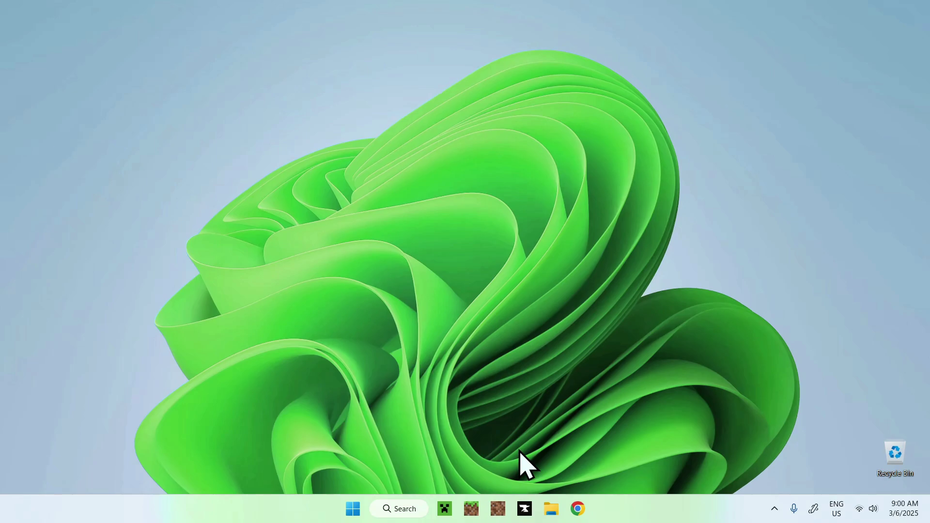
- Switch to the CurseForge app, choose Minecraft, and set up its modding folder with the Standard option
click(526, 508)
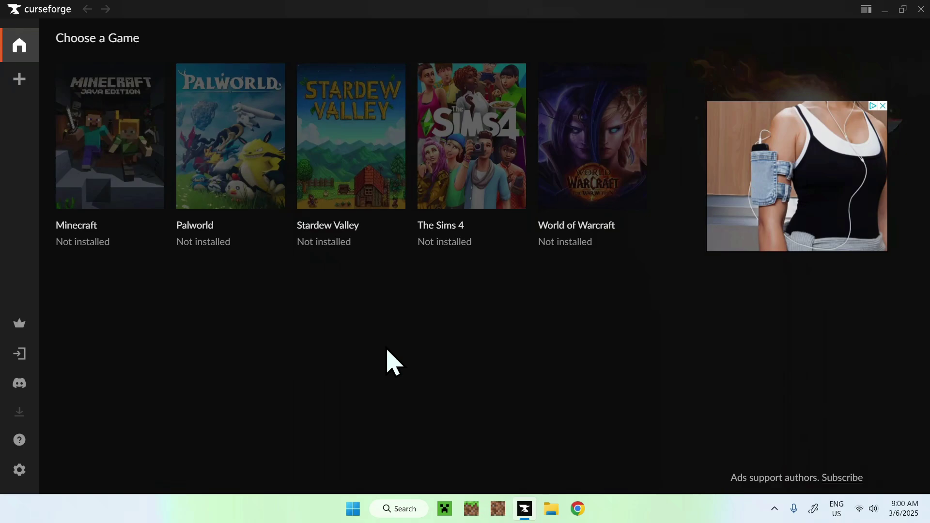
click(110, 154)
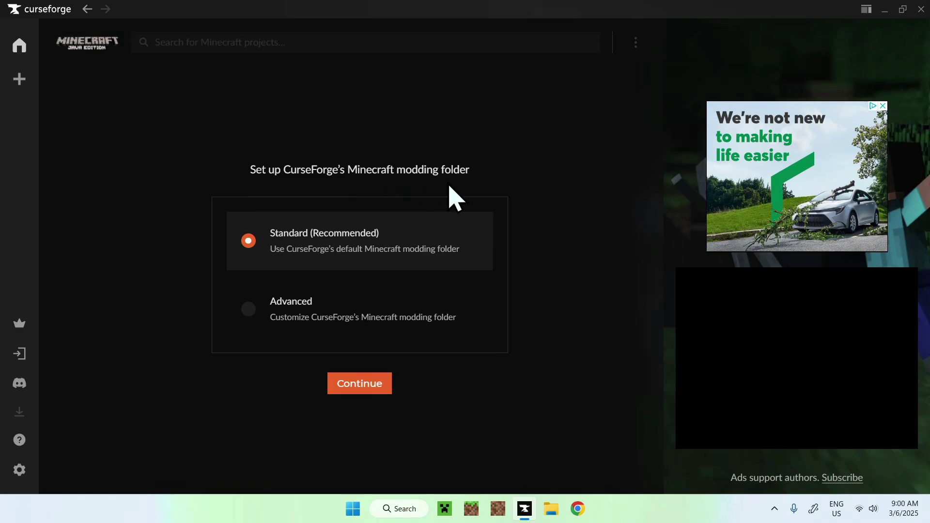
click(356, 385)
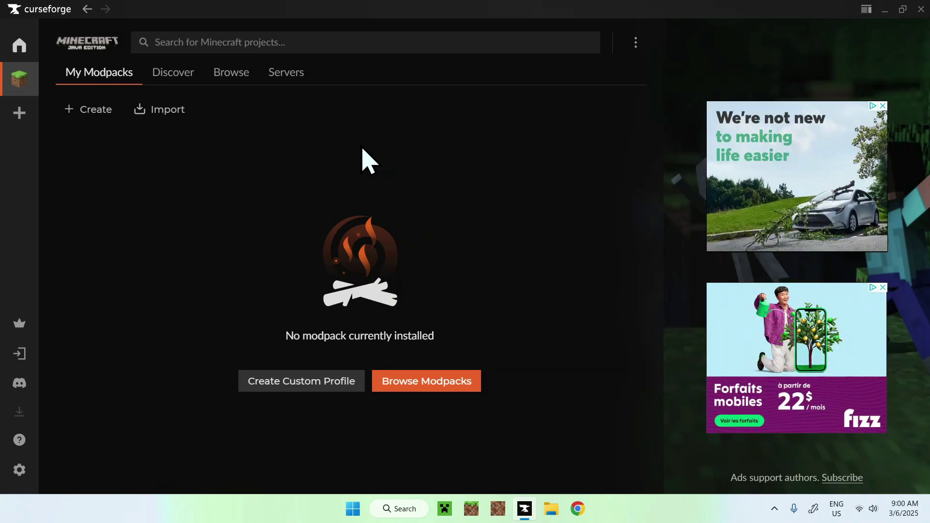
- Browse the Minecraft modpack catalogue and examine the available project types, keeping Modpacks selected
click(228, 73)
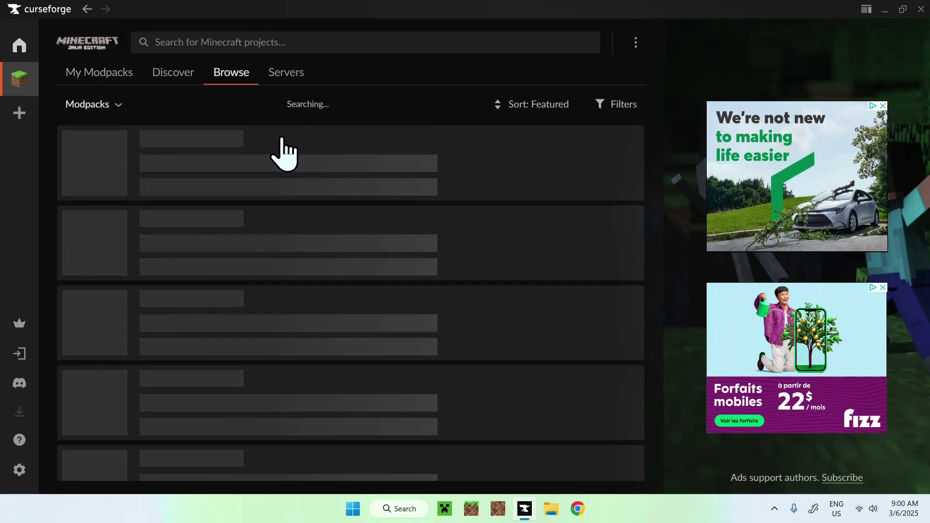
scroll(242, 131, down, 2)
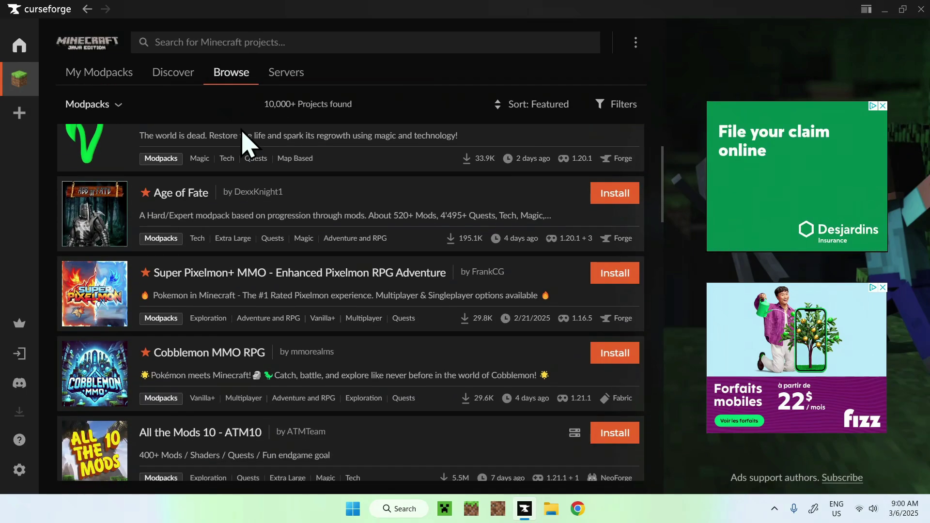
scroll(244, 143, down, 3)
scroll(245, 148, up, 5)
click(115, 103)
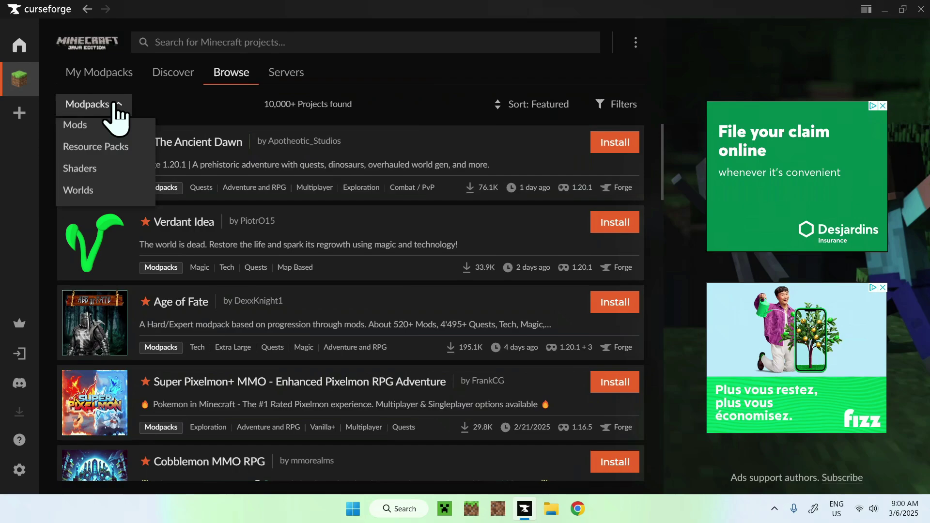
click(158, 153)
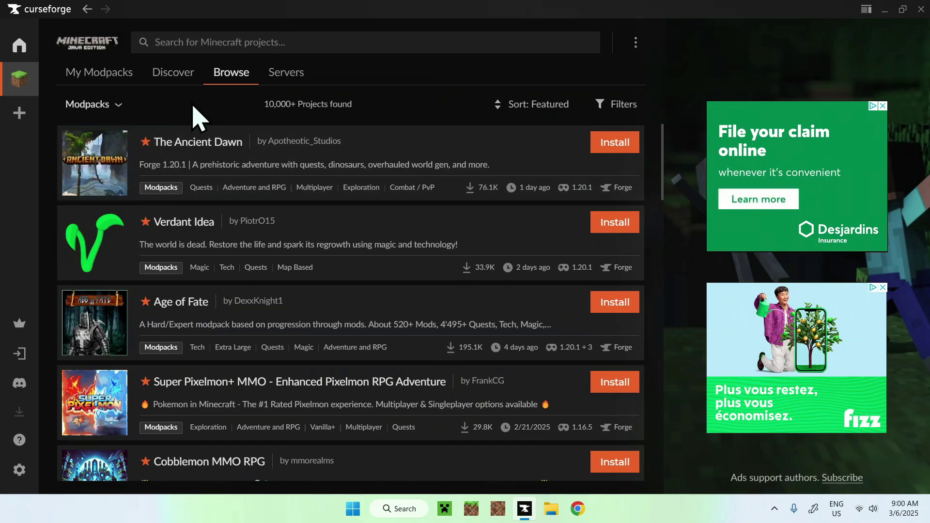
click(122, 109)
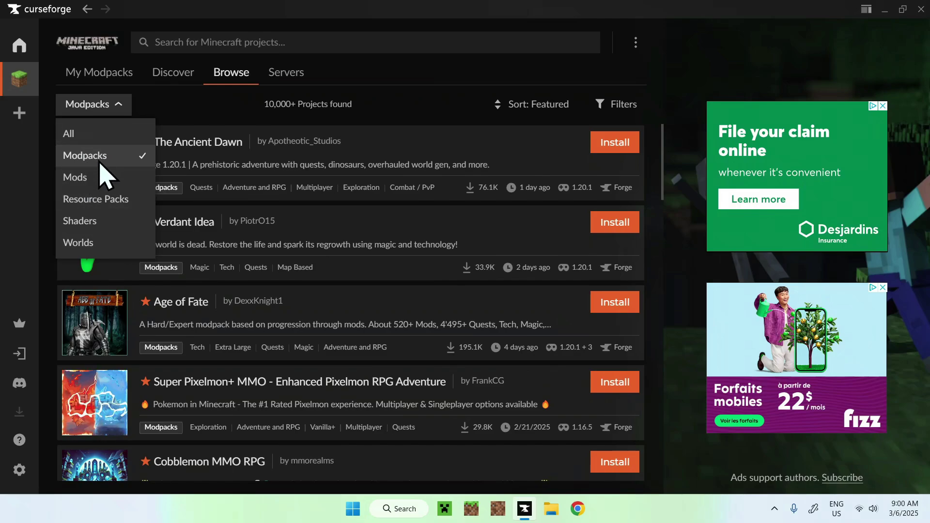
click(200, 108)
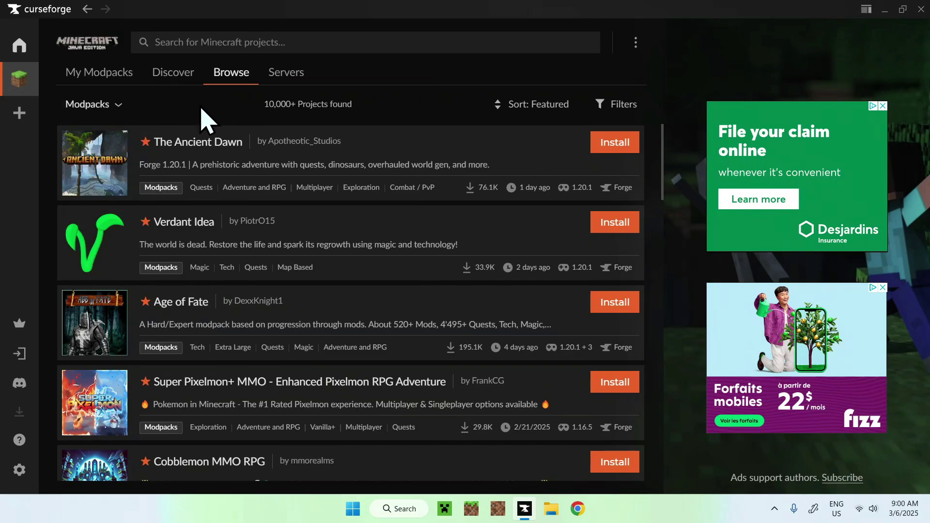
- Find the Cobblemon Official Modpack [Fabric] in the modpack list and install its version 1.6.1
scroll(284, 151, down, 7)
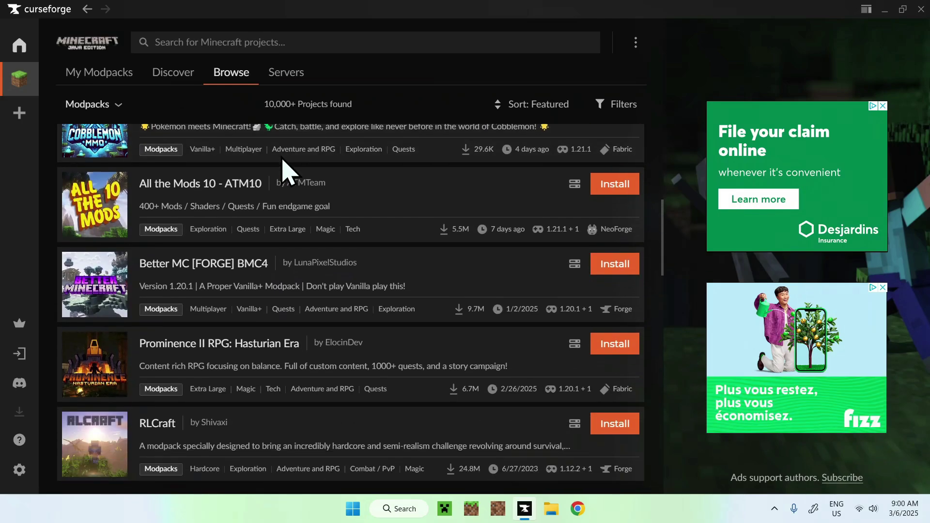
scroll(282, 160, down, 5)
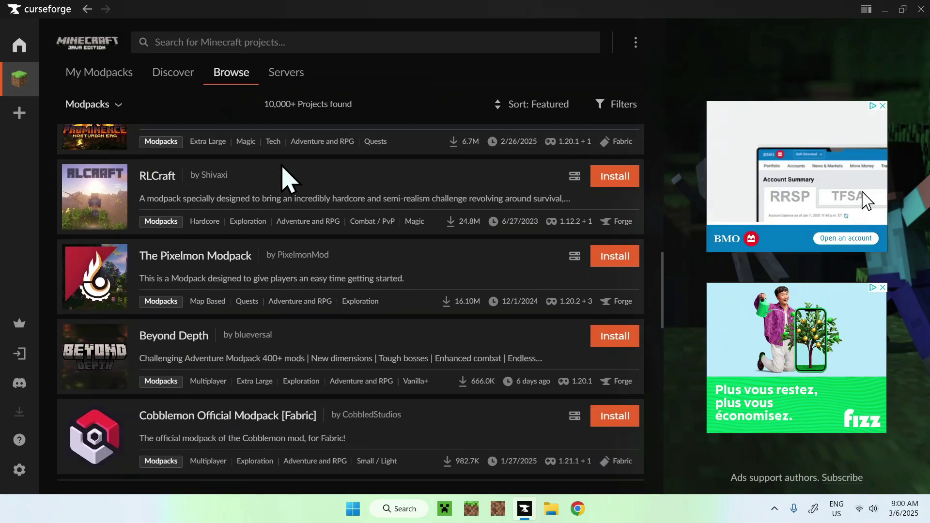
scroll(283, 168, down, 5)
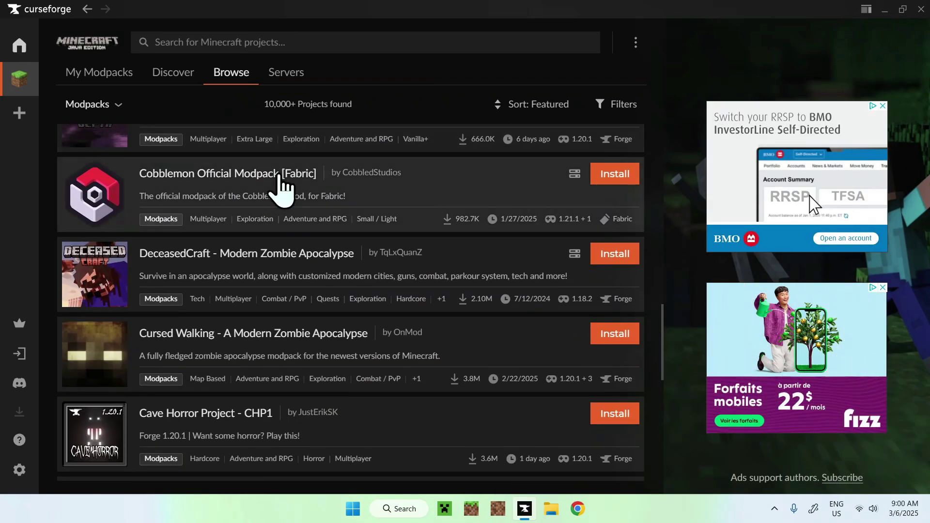
scroll(280, 187, down, 1)
scroll(280, 190, up, 1)
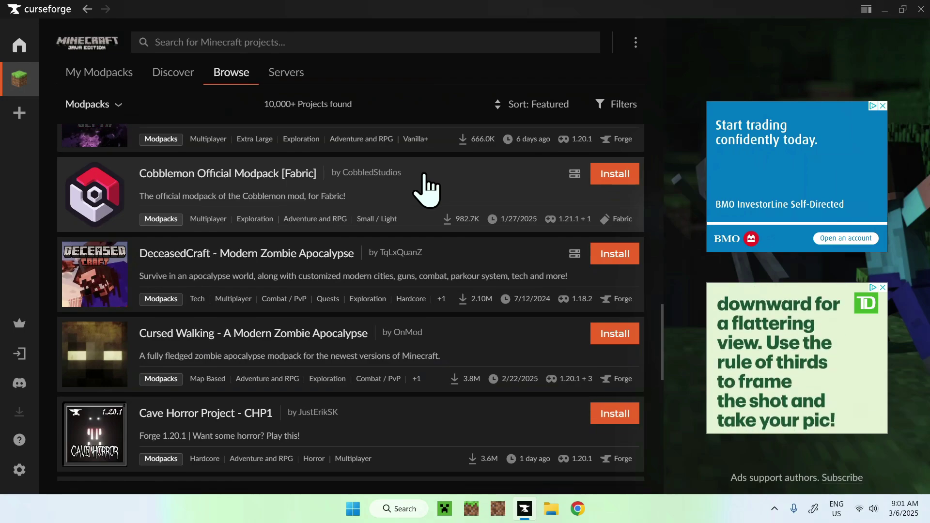
click(425, 186)
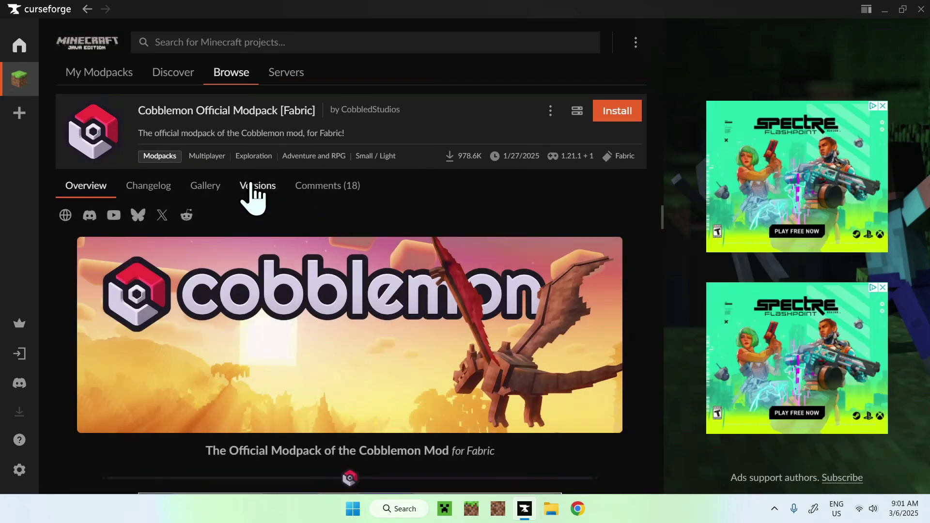
click(252, 192)
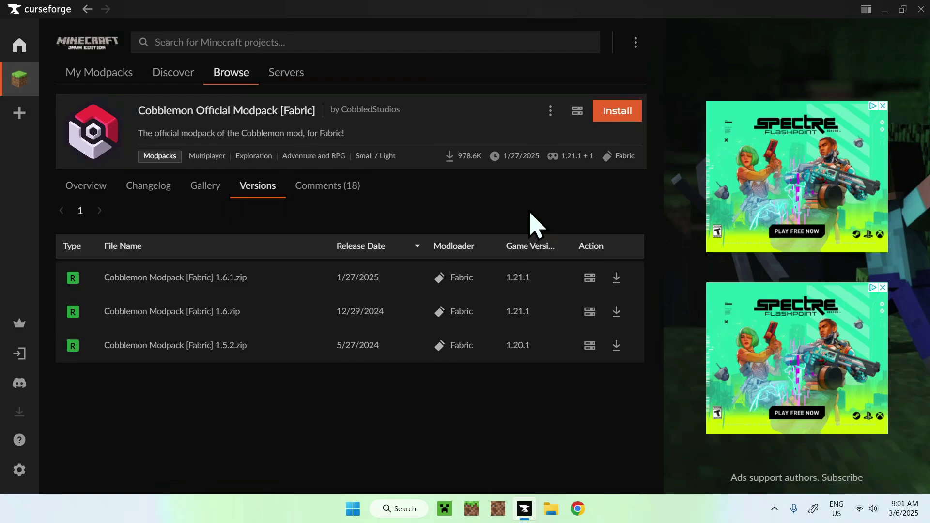
click(616, 278)
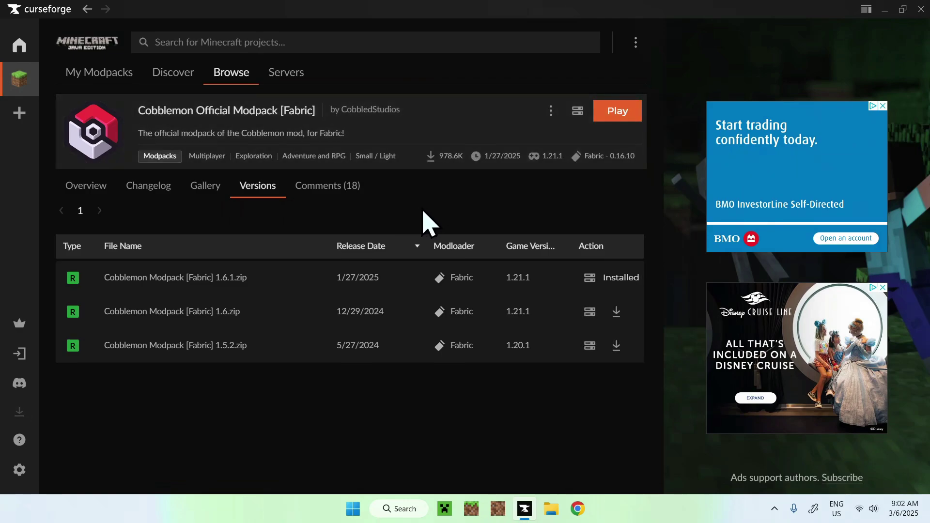
- Launch the installed Cobblemon modpack and sign in to the Minecraft Launcher with the remembered Microsoft account
click(99, 73)
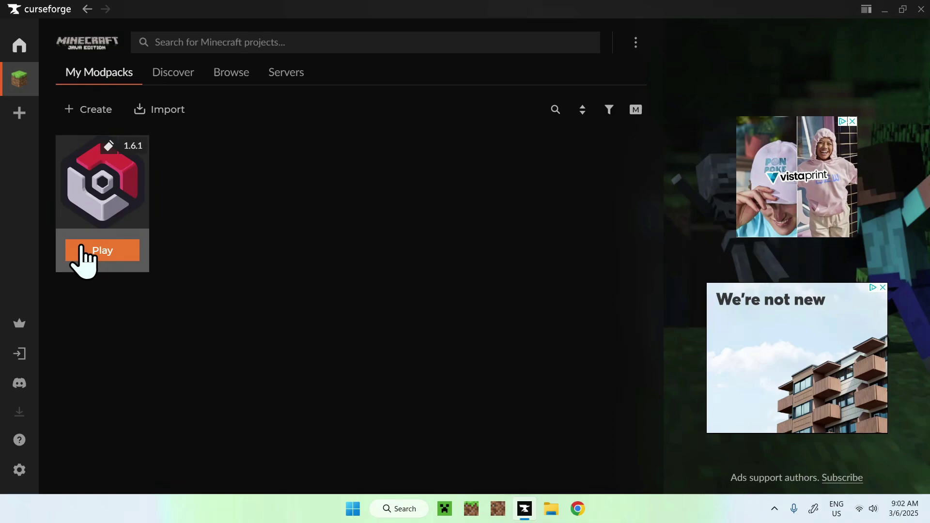
click(97, 249)
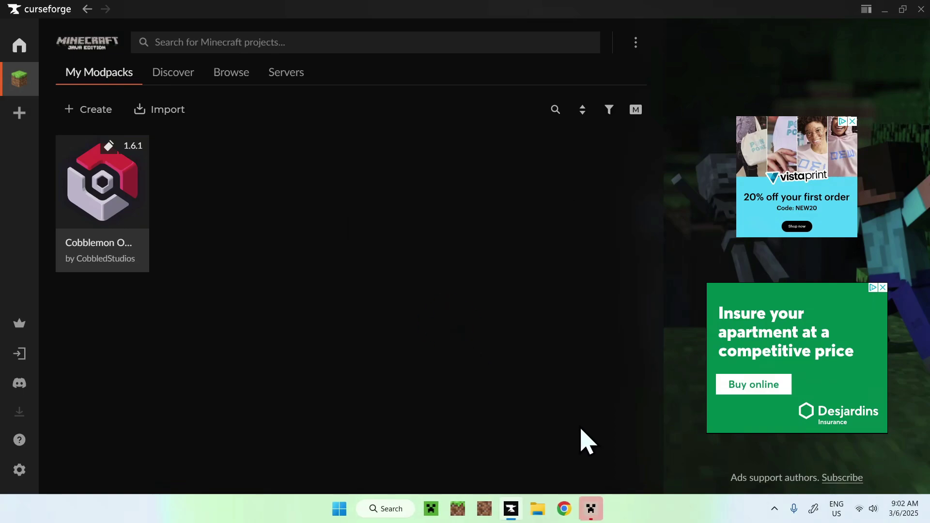
click(592, 499)
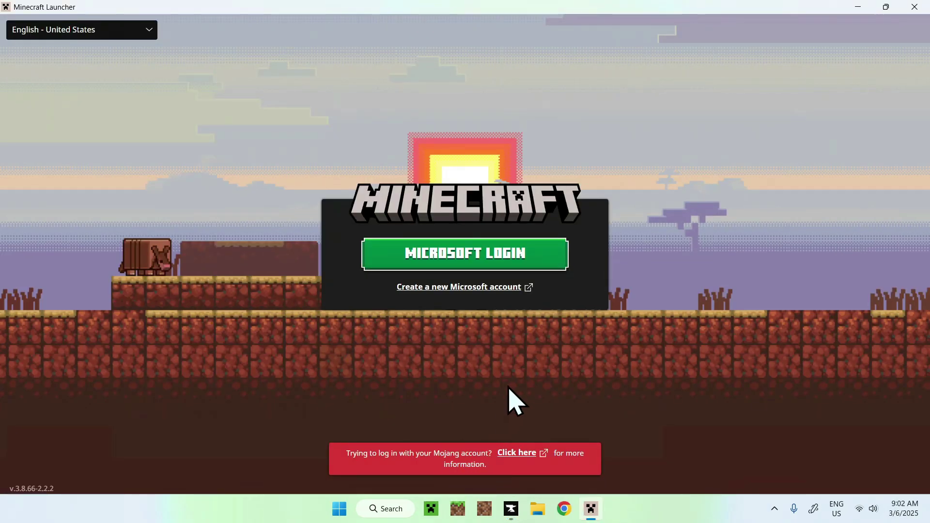
click(491, 264)
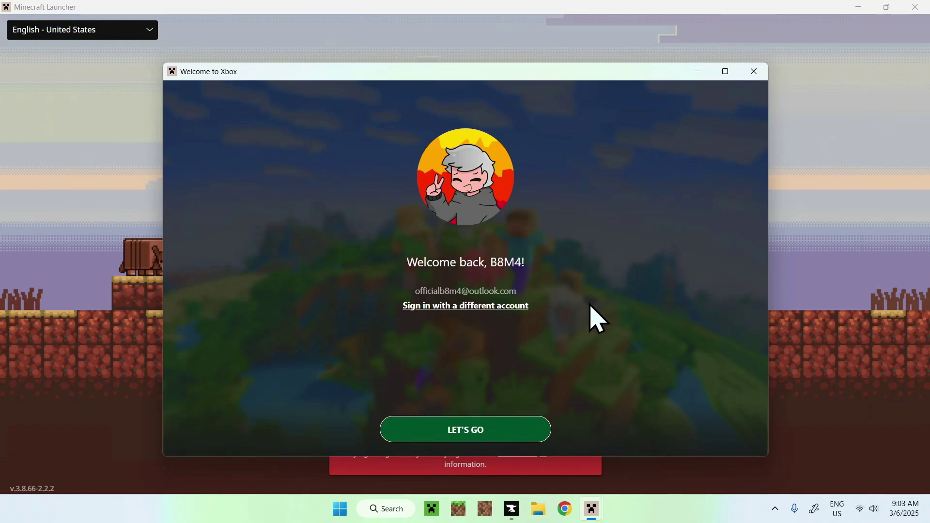
click(455, 436)
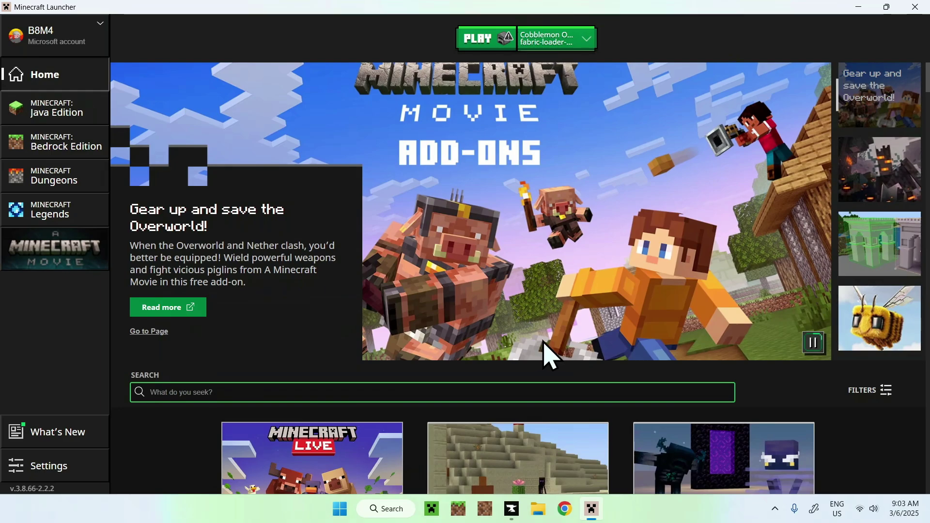
- Edit the Java Edition installation Cobblemon Official Modpack [Fabric], set its maximum memory JVM argument to -Xmx6096m, and save it
click(77, 131)
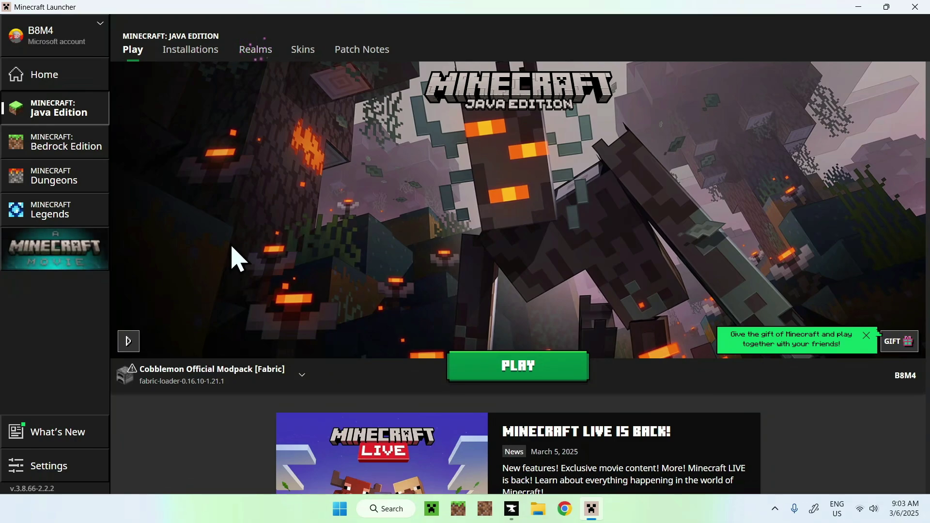
click(186, 51)
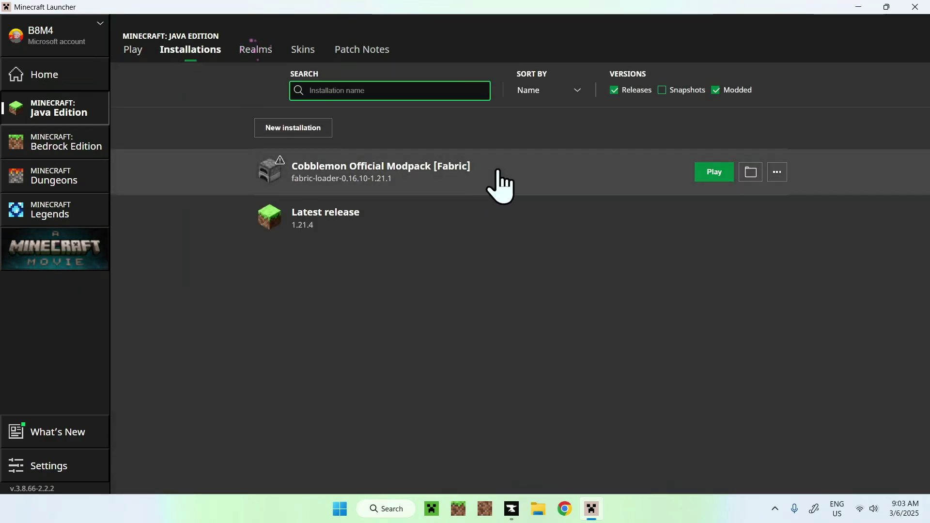
click(777, 173)
click(752, 201)
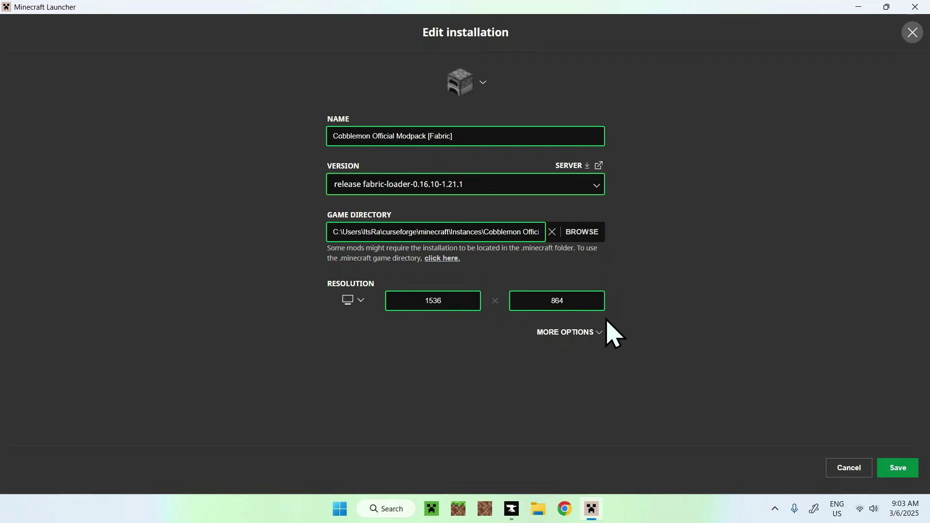
click(589, 334)
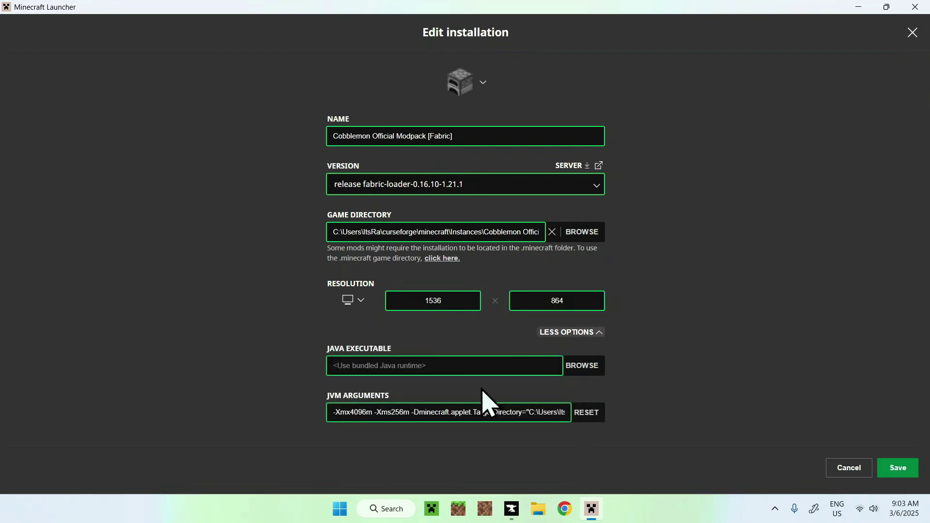
click(352, 413)
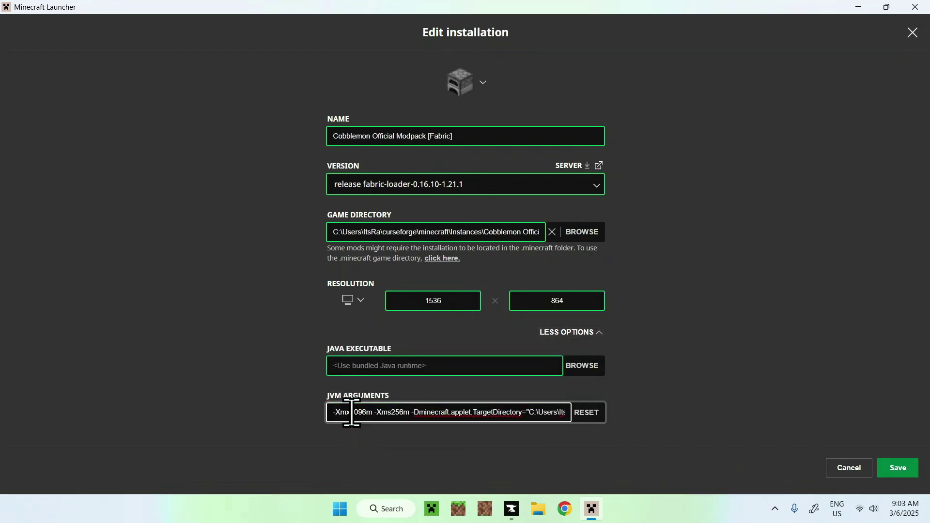
text(6)
click(358, 451)
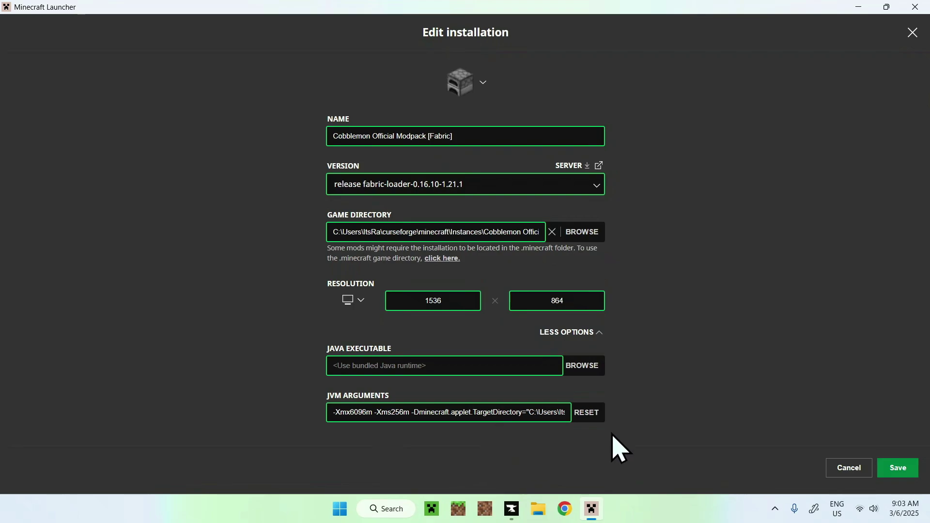
click(898, 468)
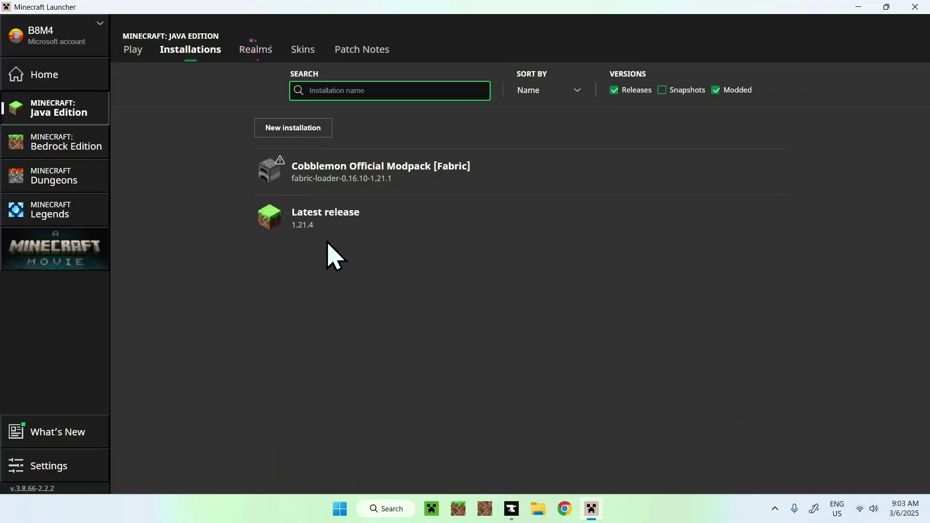
- Launch the Cobblemon Official Modpack [Fabric] installation, accepting the modified-installation risks and turning off further warnings for it
click(133, 50)
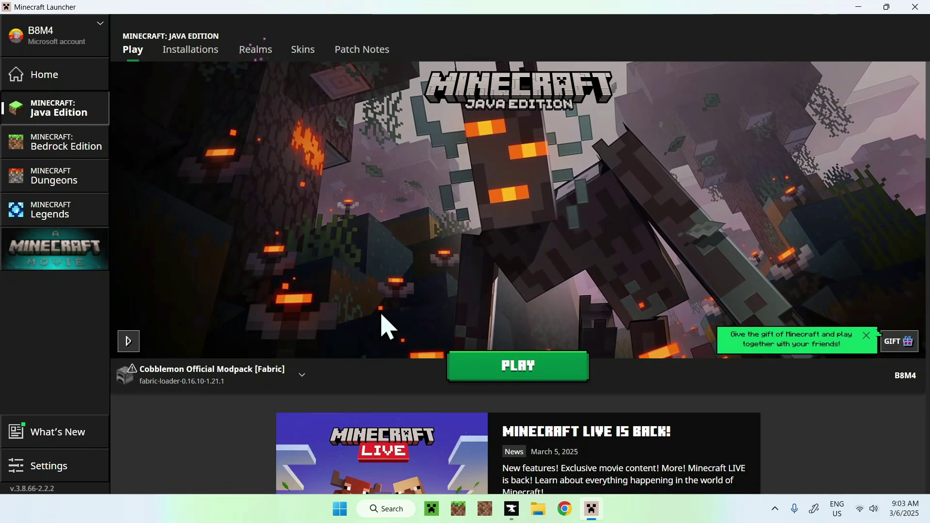
click(521, 378)
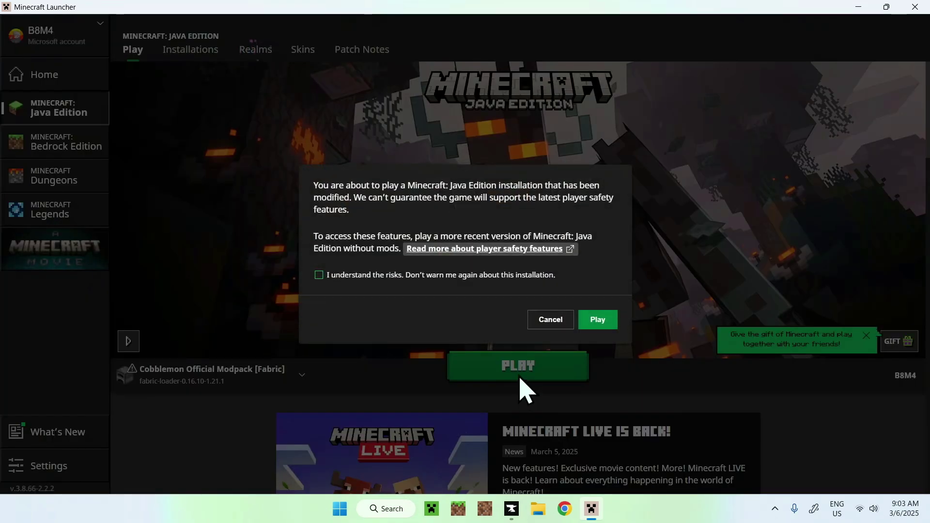
click(352, 275)
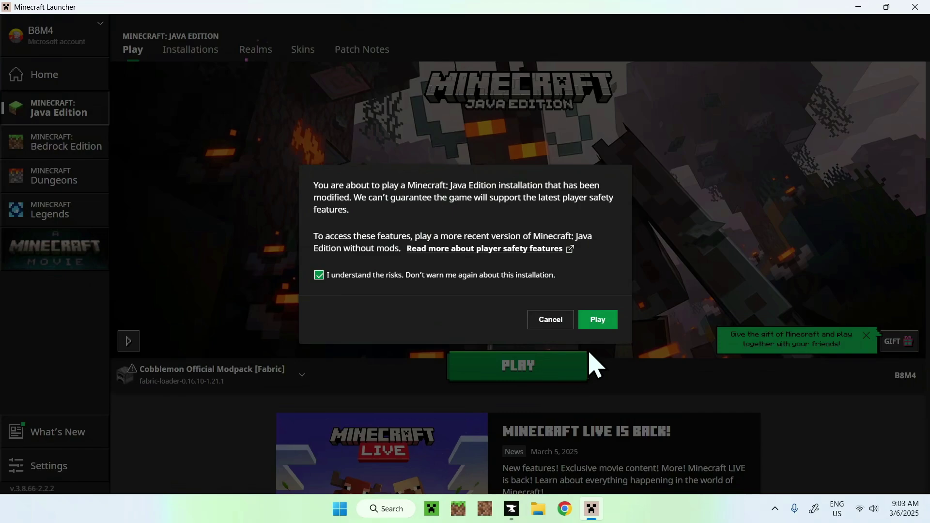
click(598, 320)
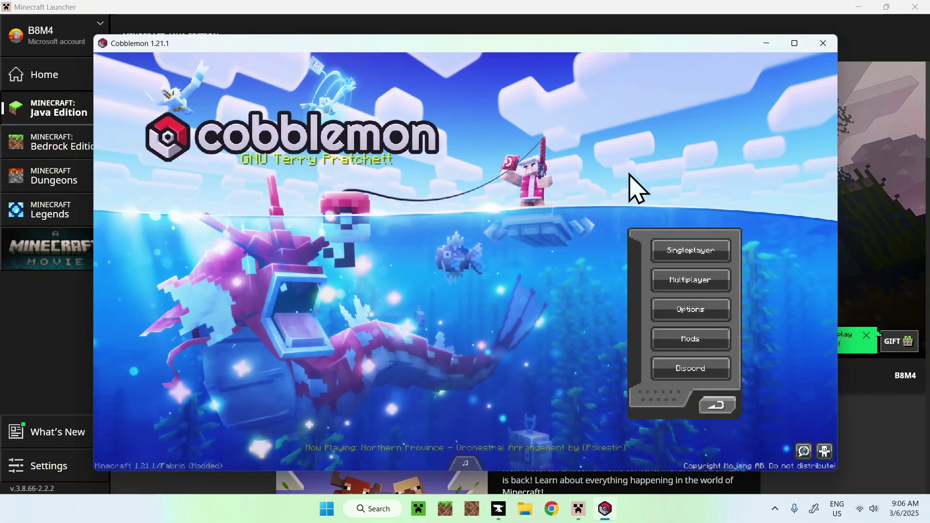
- Create a new singleplayer world with the game mode set to Creative
click(662, 245)
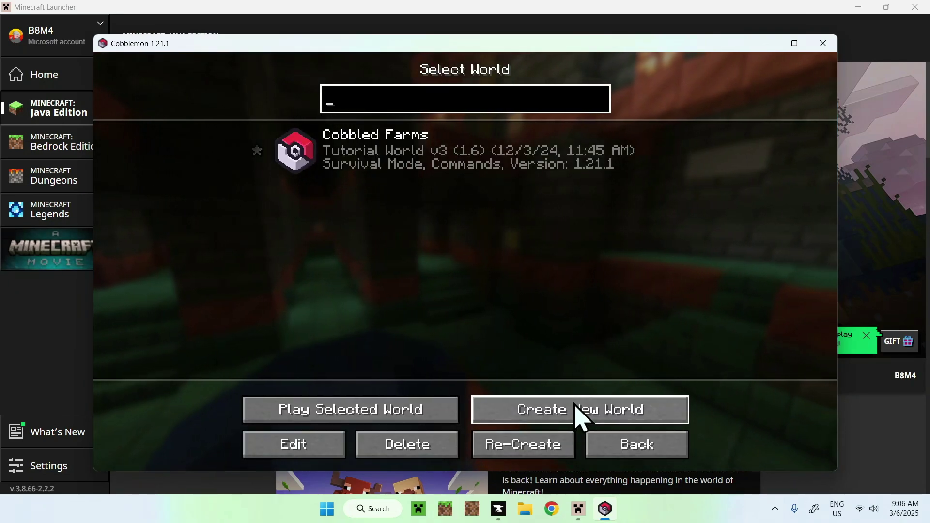
click(579, 416)
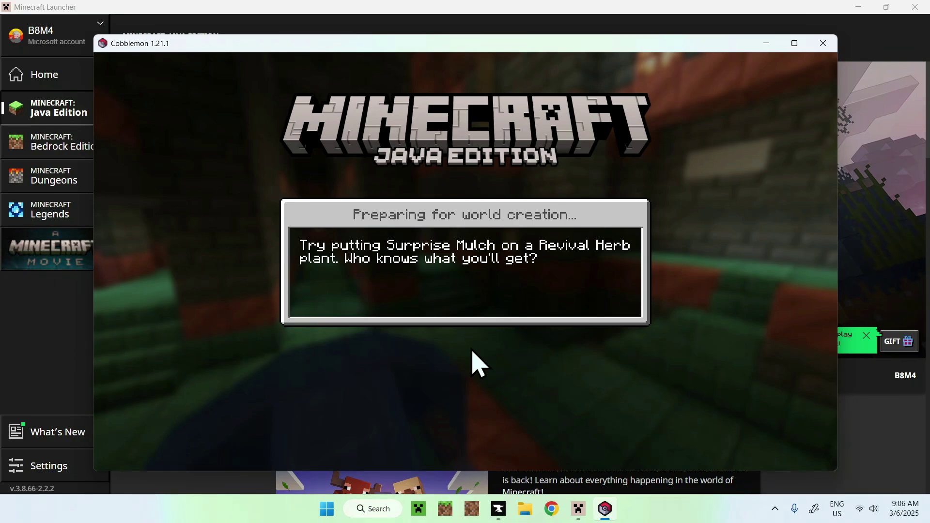
click(465, 187)
click(465, 187)
click(332, 446)
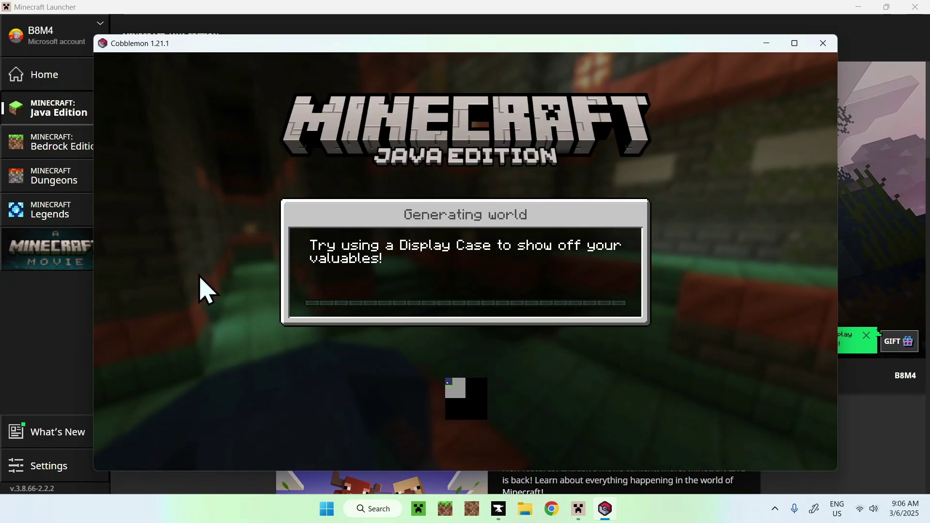
- Fly over the forest to the sandy beach, land beside the blue berry bushes and harvest the ripe pink berries
key(space)
key(space)
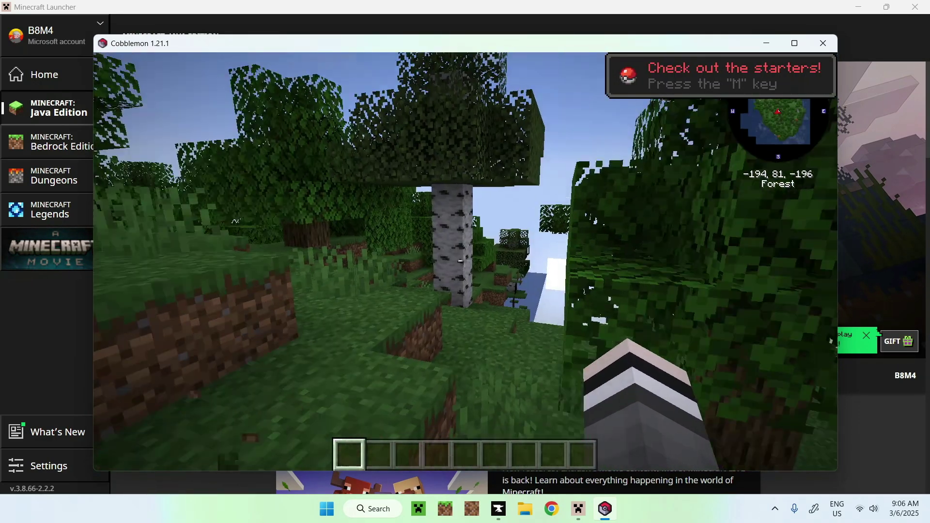
key(space)
key(w)
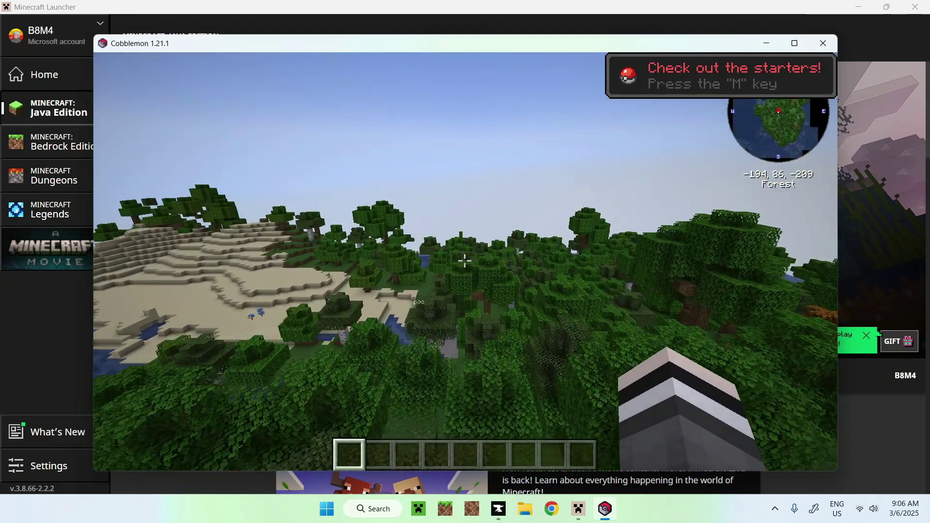
key(w)
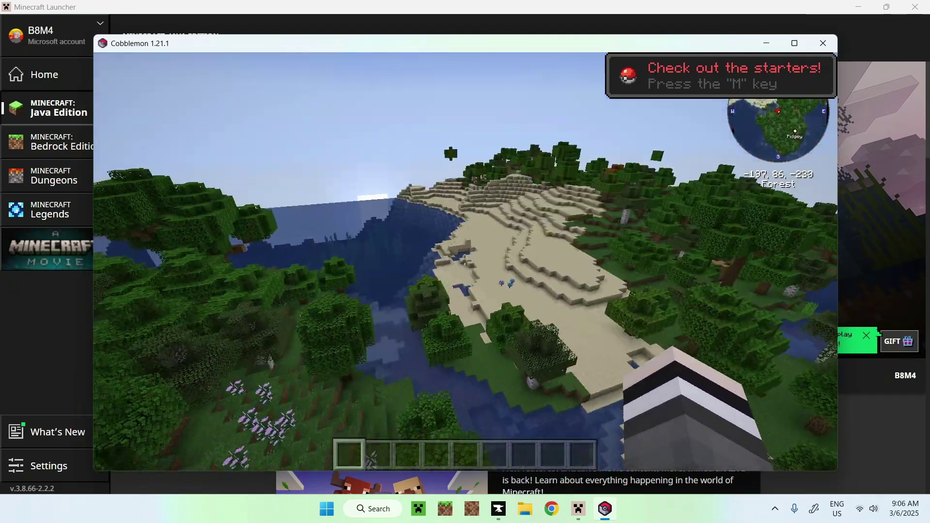
key(w)
key(shift)
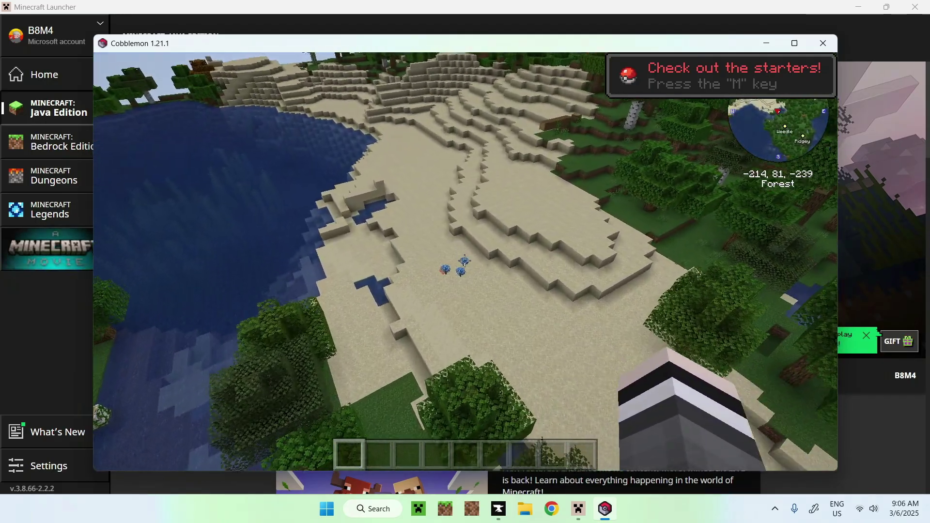
key(w)
key(shift)
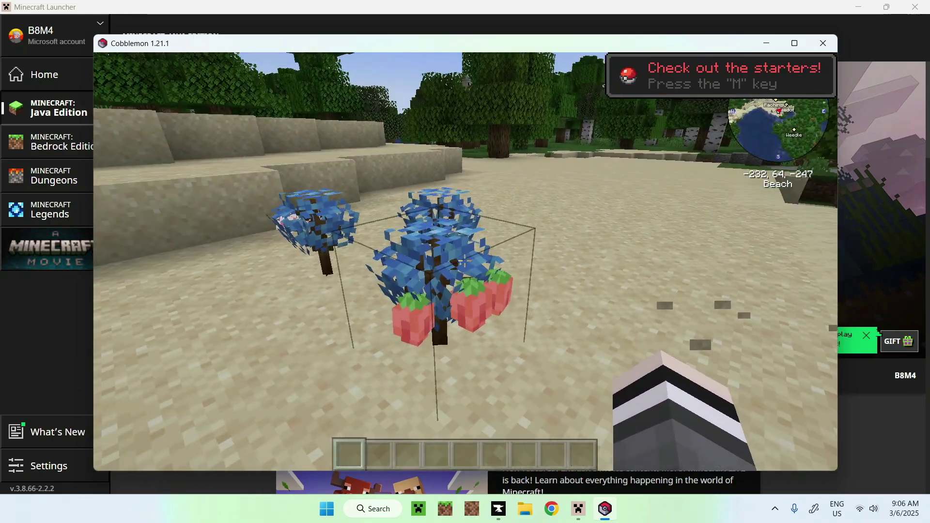
right_click(465, 261)
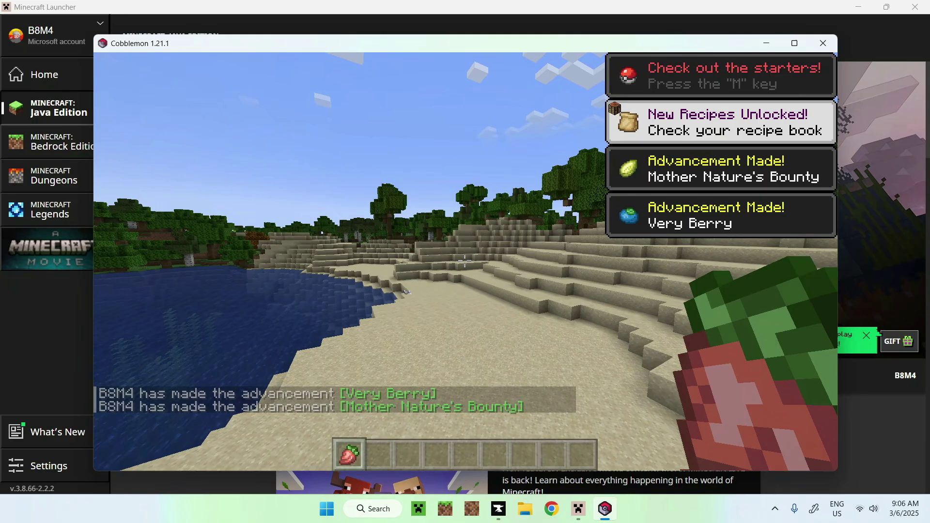
- Switch to an empty hotbar slot and explore the beach and neighbouring forest to examine the wild Pokémon
scroll(465, 261, down, 1)
key(w)
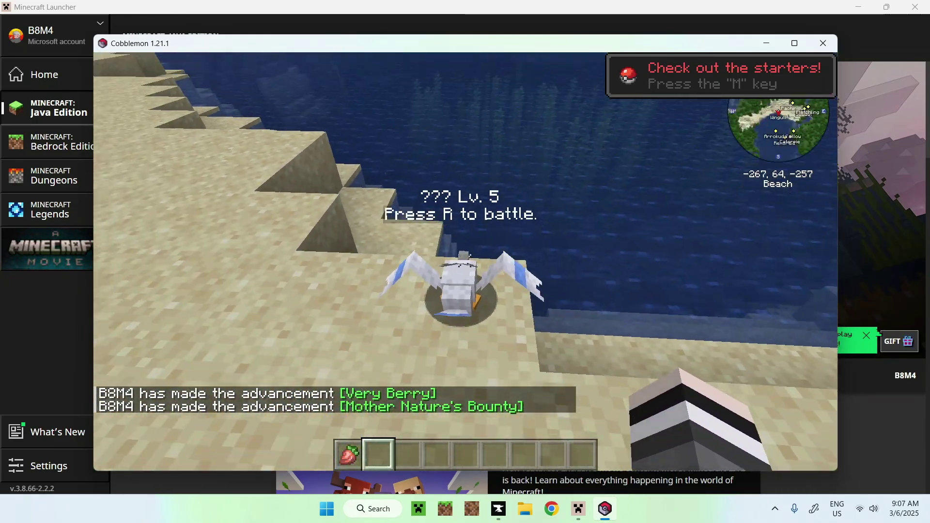
key(w)
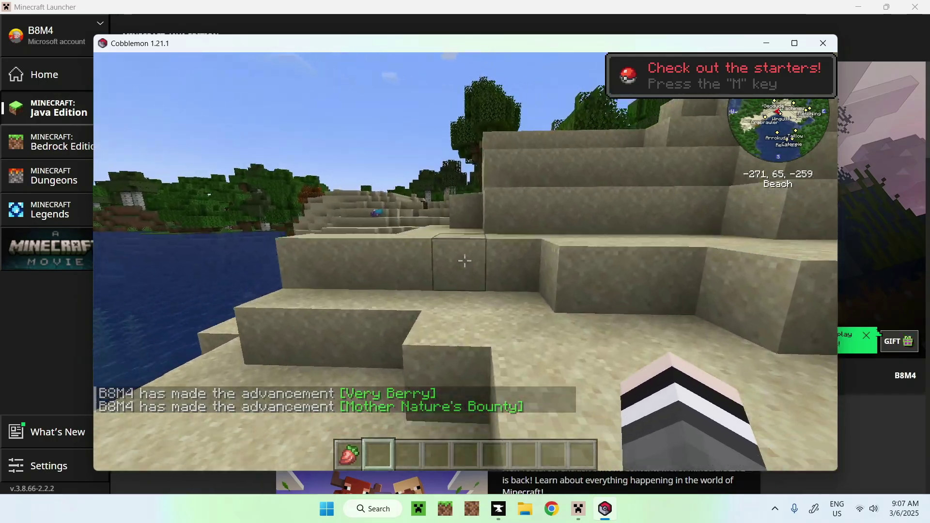
key(w)
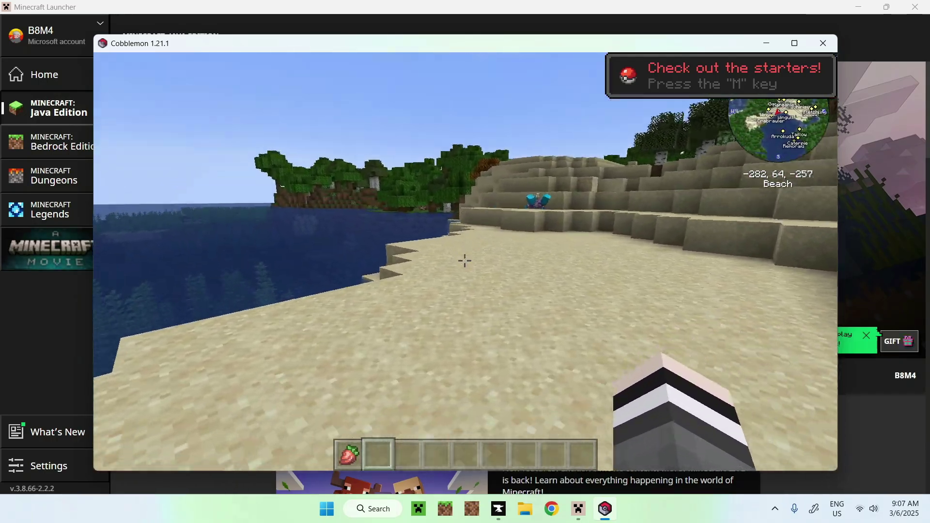
key(w)
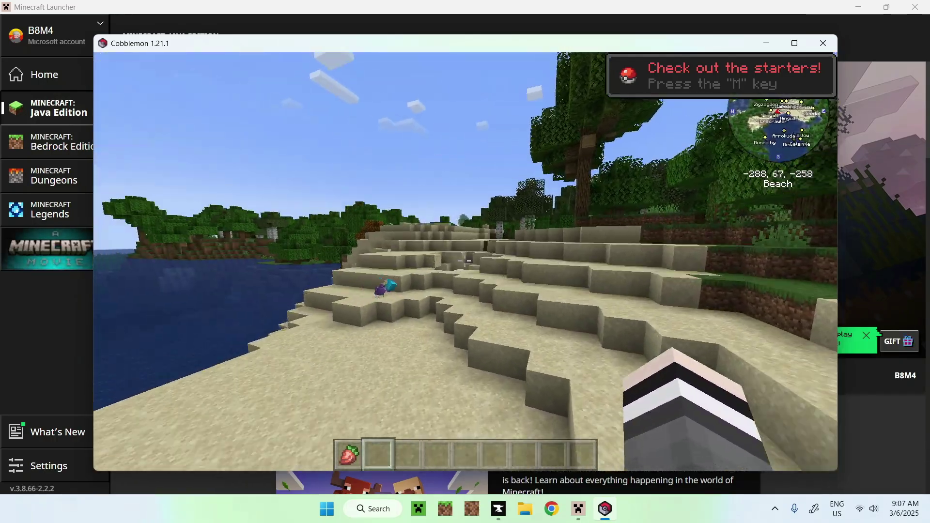
key(w)
key(space)
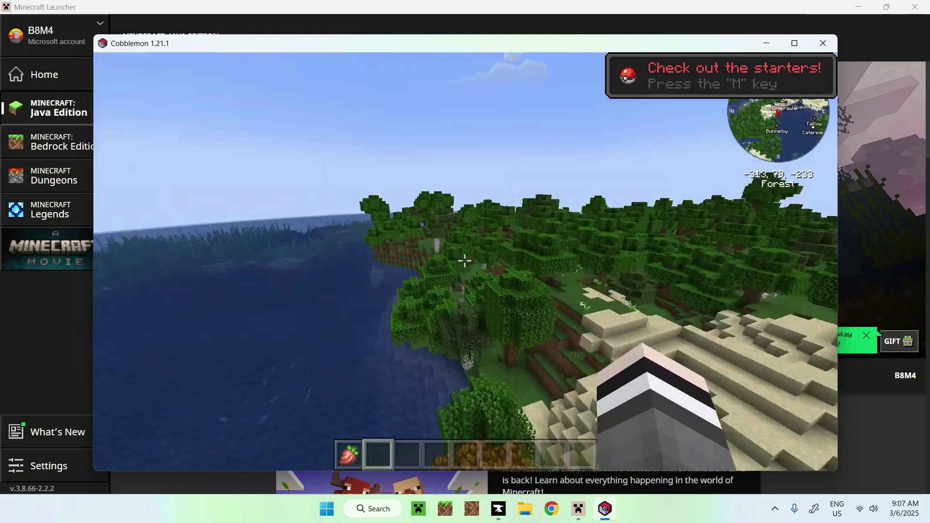
key(w)
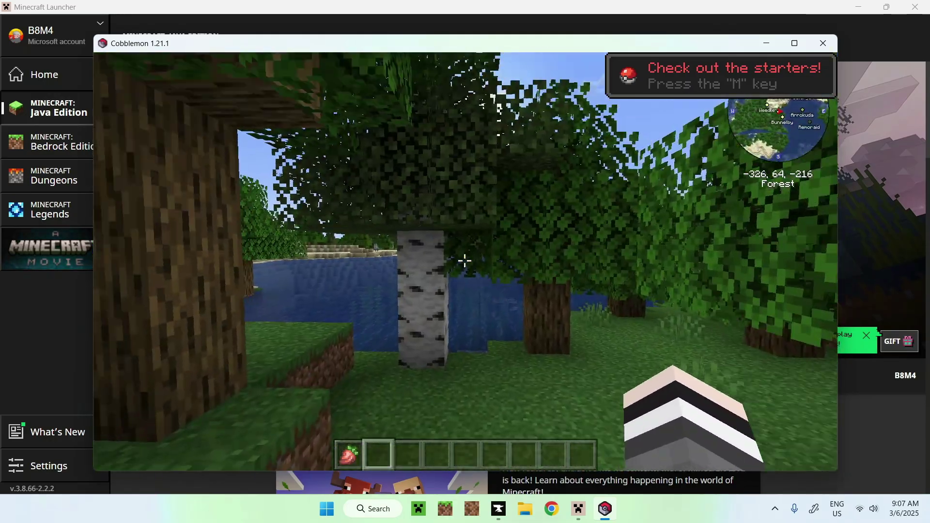